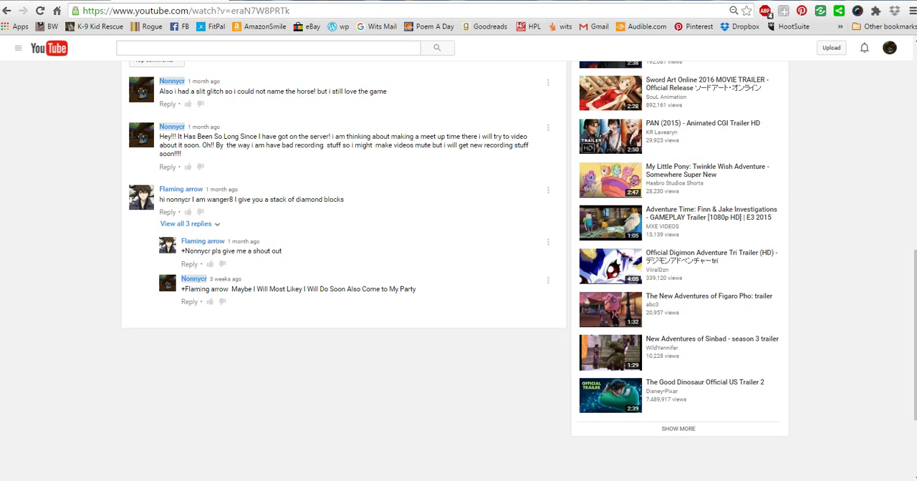
Step: Flip to the paused Netflix tab and back to YouTube twice, then reveal the desktop with Bandicam
{"action": "key", "text": "ctrl+Tab"}
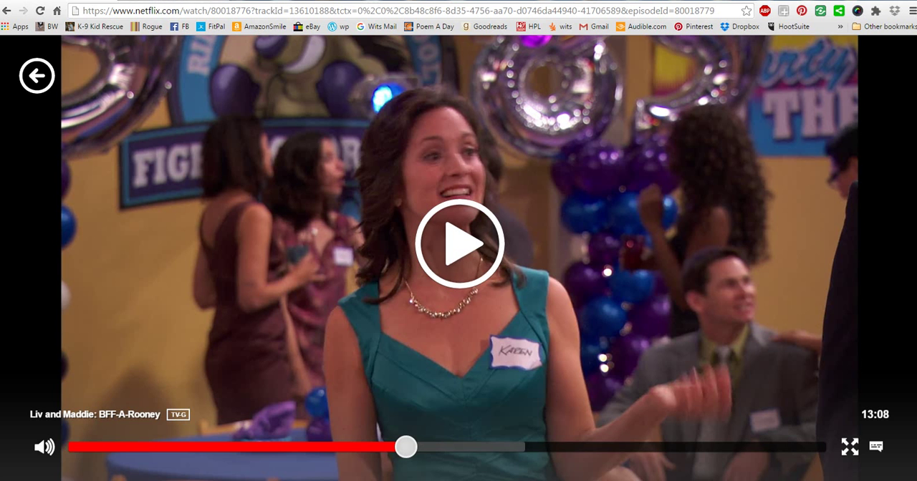
{"action": "key", "text": "ctrl+Tab"}
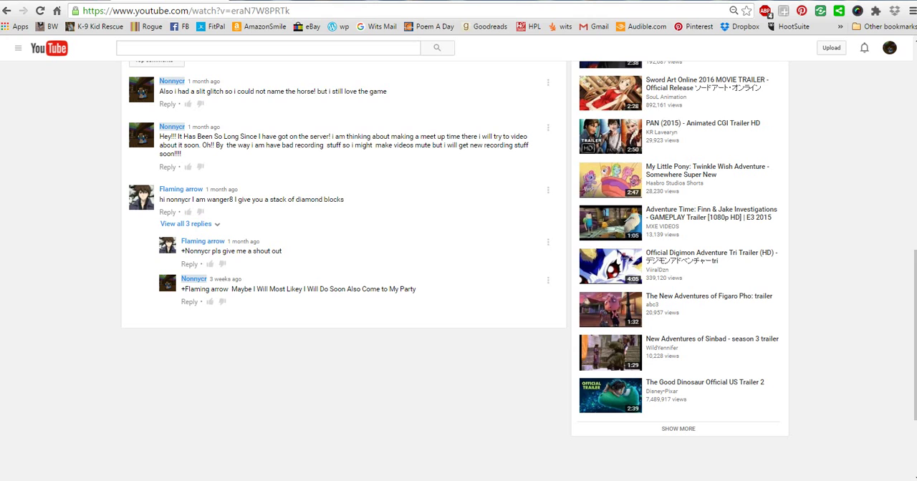
{"action": "scroll", "coordinate": [343, 251], "scroll_direction": "up", "scroll_amount": 3}
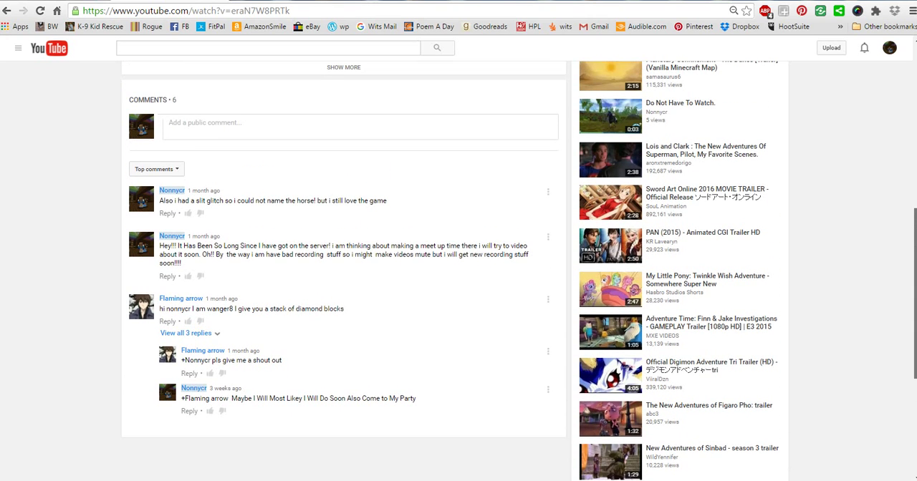
{"action": "scroll", "coordinate": [344, 251], "scroll_direction": "down", "scroll_amount": 2}
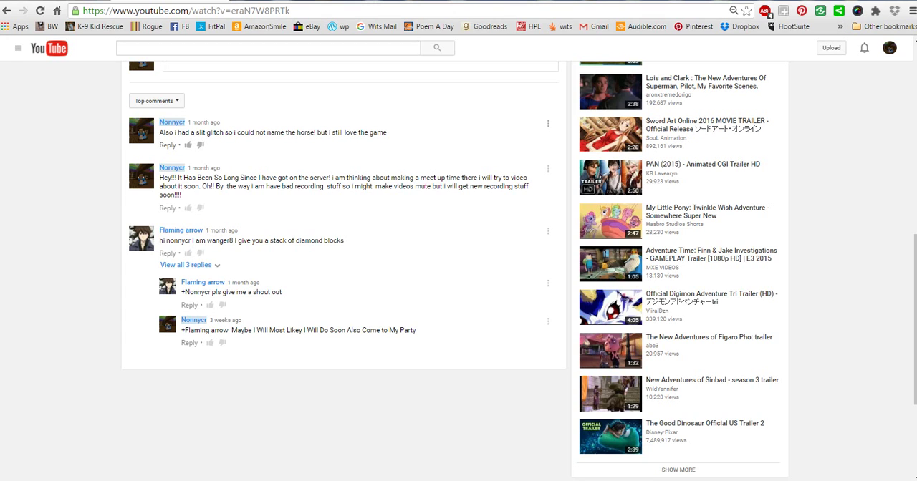
{"action": "key", "text": "ctrl+Tab"}
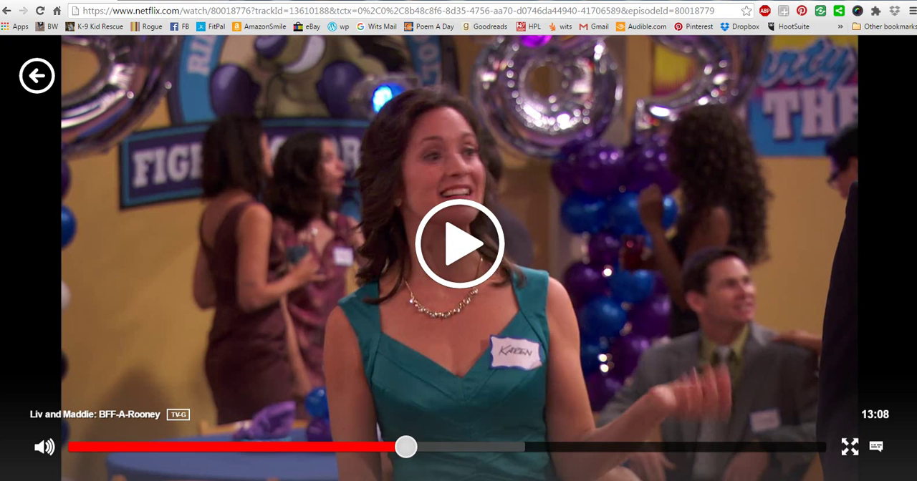
{"action": "key", "text": "ctrl+Tab"}
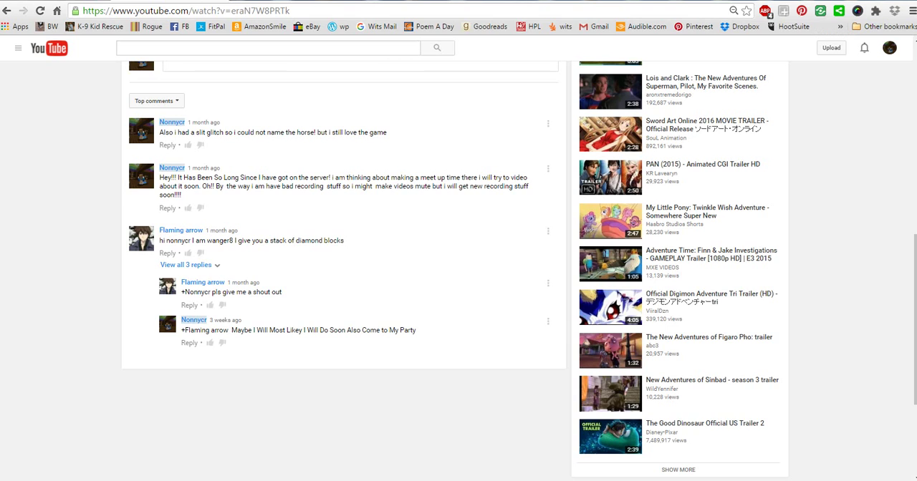
{"action": "key", "text": "super+d"}
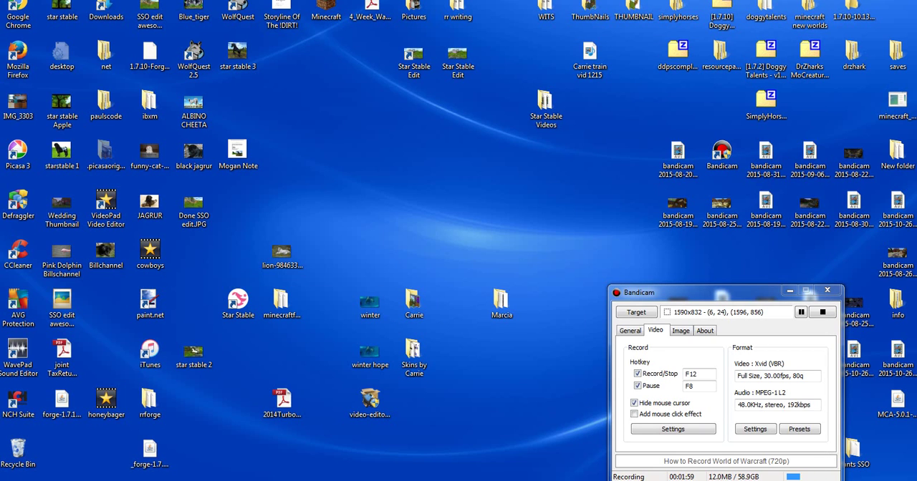